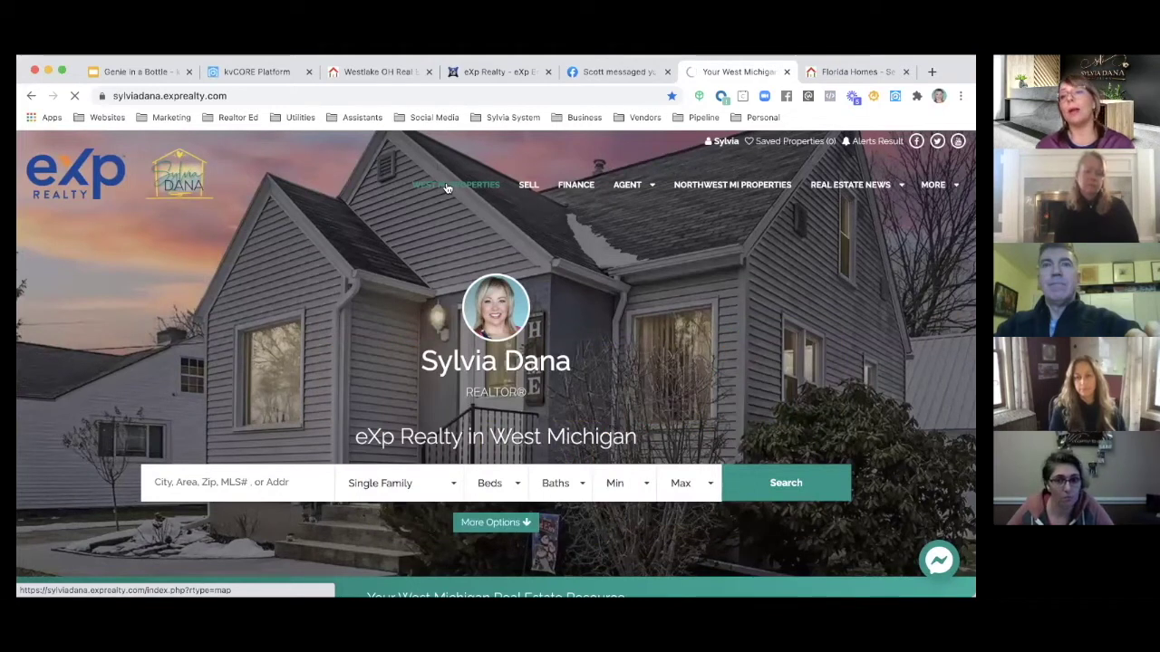
# - View the West MI Properties map search from the agent website's home page
pyautogui.click(447, 185)
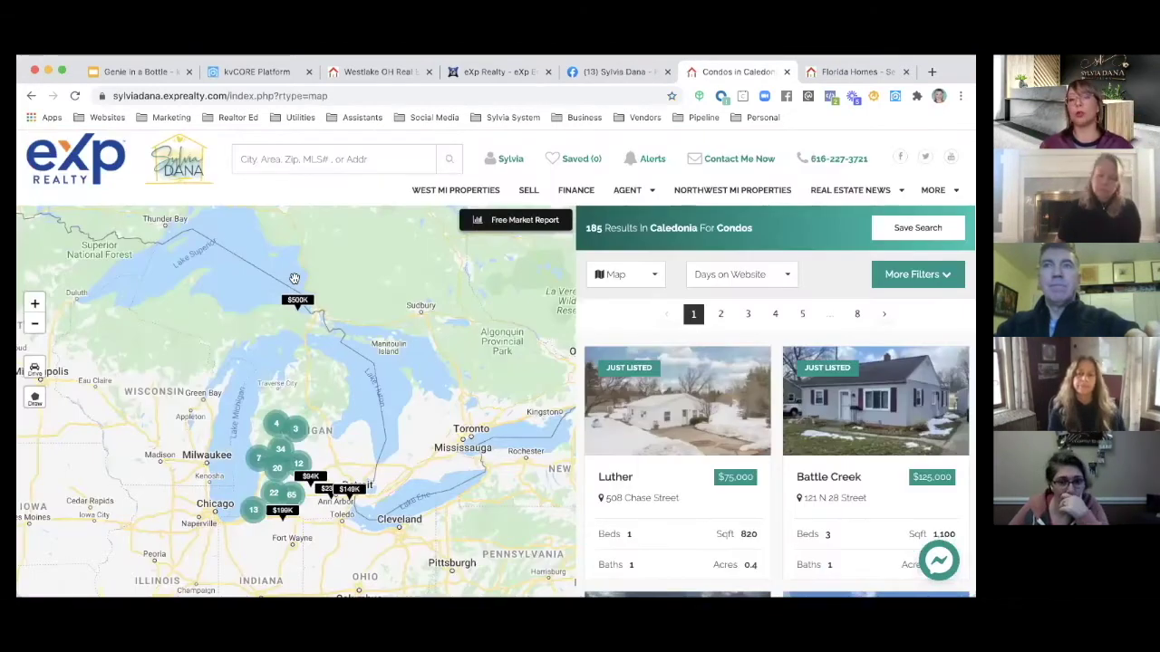
pyautogui.click(528, 190)
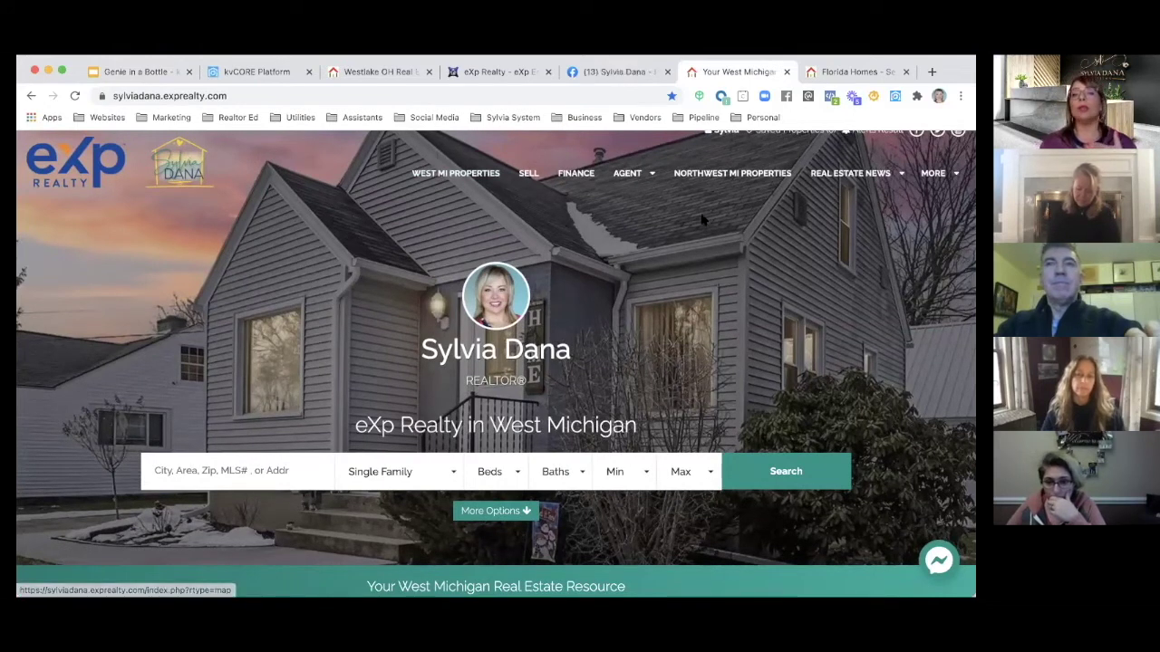
pyautogui.click(447, 187)
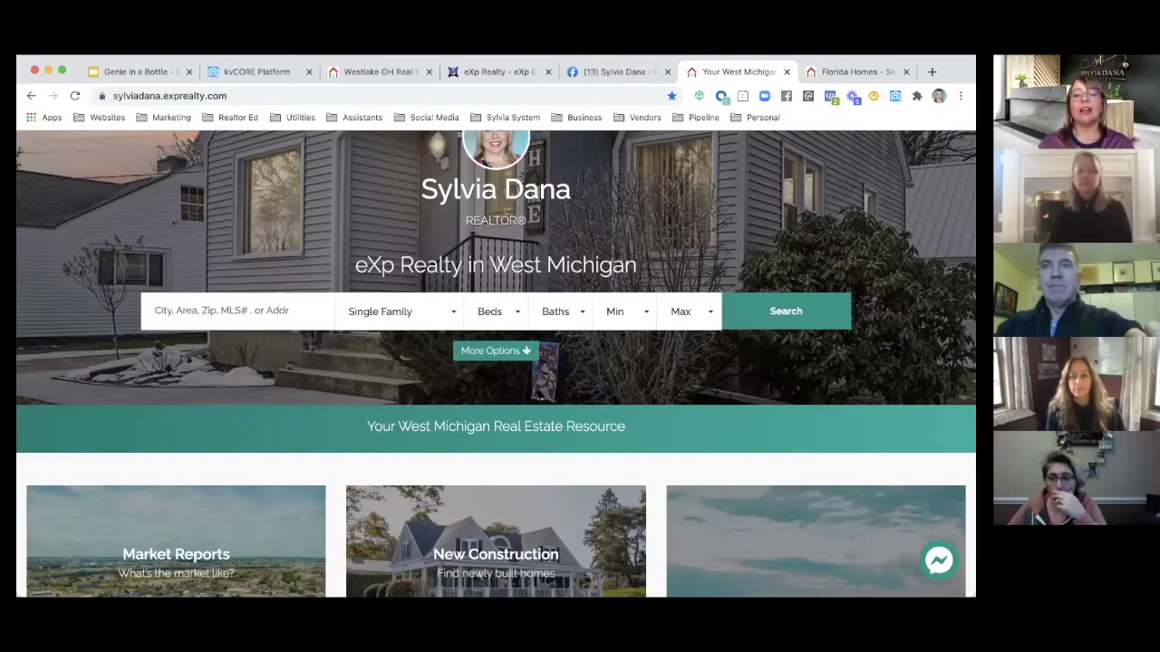
# - Examine the agent website's home page, from the feature tiles through testimonials, listings and blog posts to the covered areas and footer
pyautogui.scroll(-1, 496, 395)
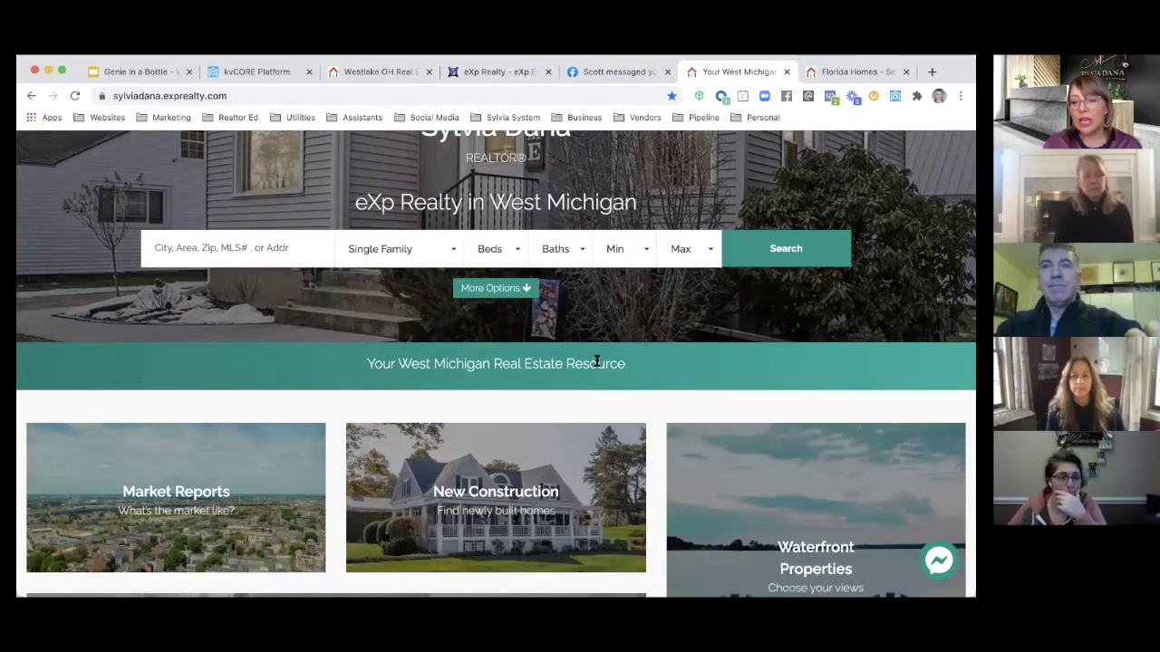
pyautogui.scroll(-5, 514, 413)
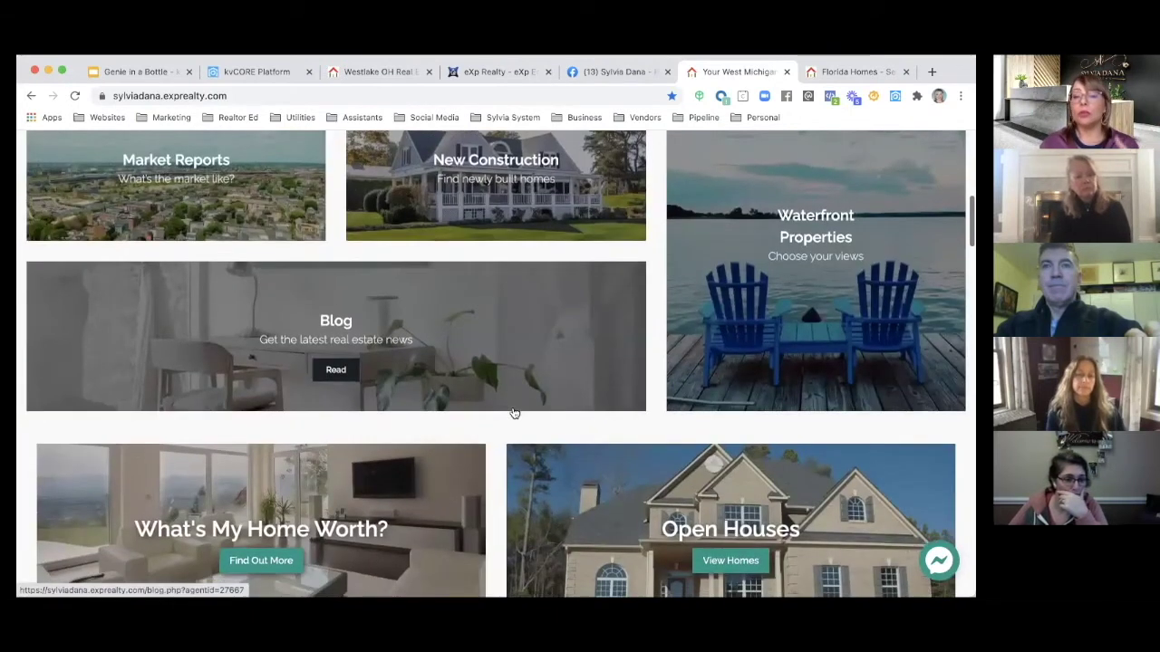
pyautogui.scroll(-1, 514, 412)
pyautogui.scroll(-10, 514, 412)
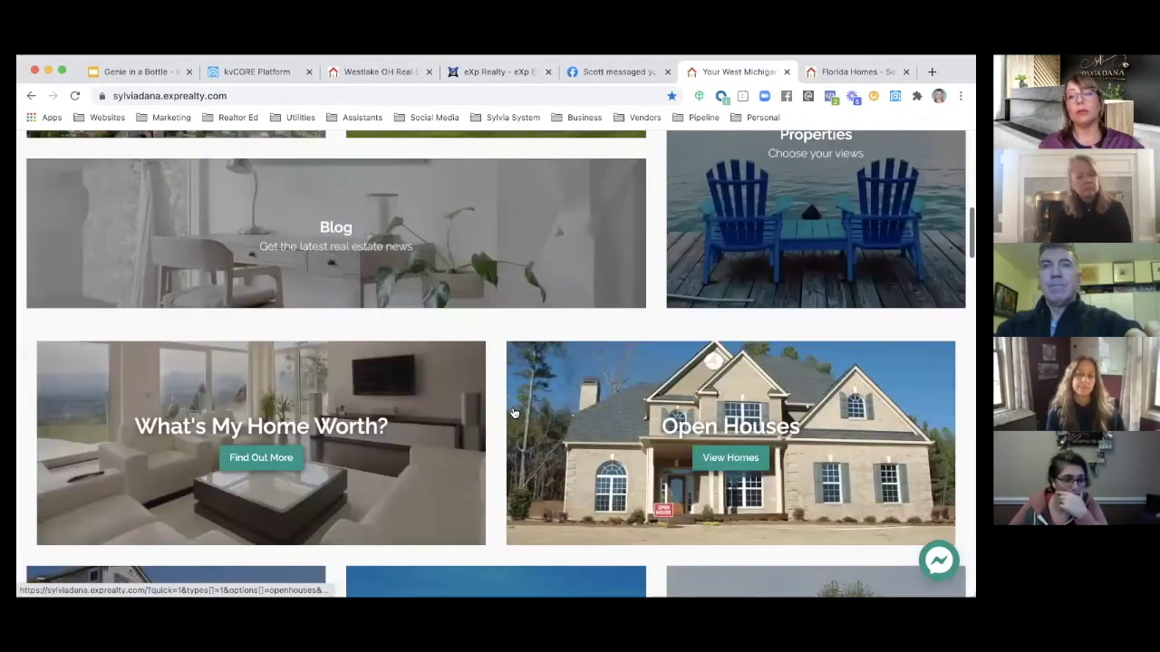
pyautogui.scroll(-3, 514, 412)
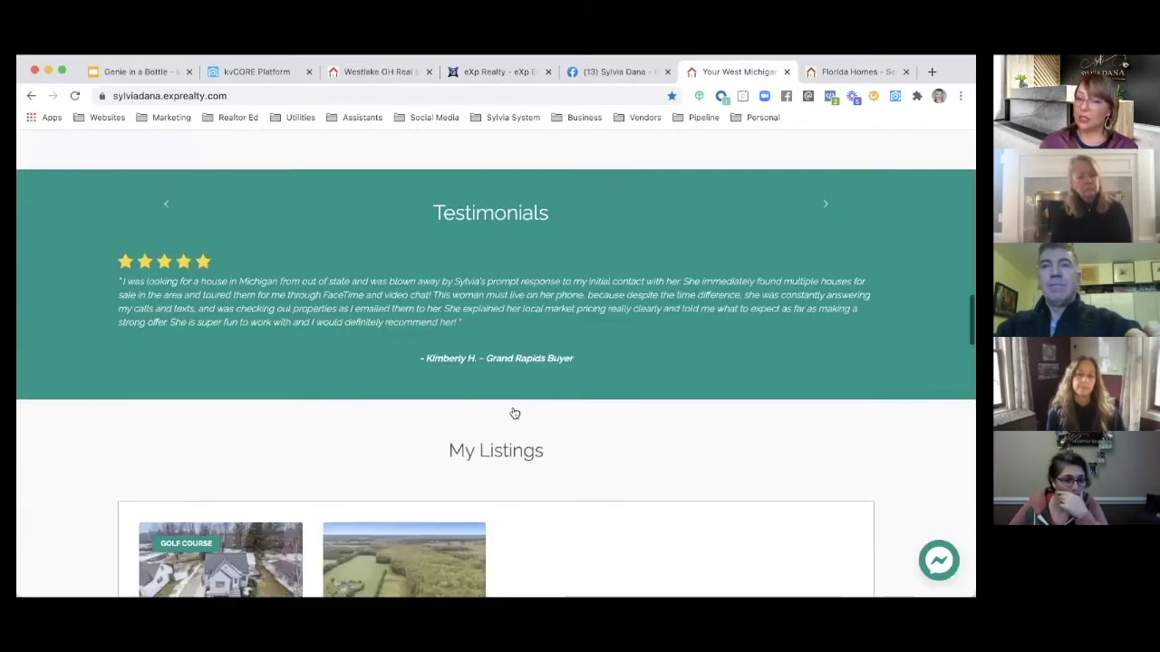
pyautogui.scroll(-3, 514, 412)
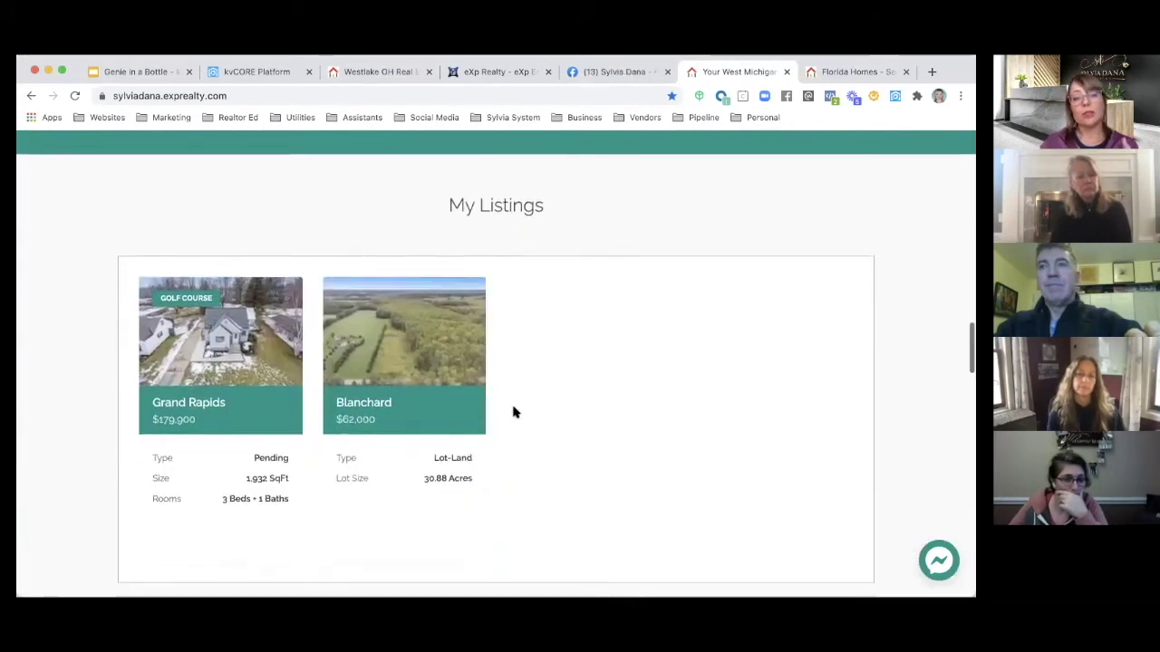
pyautogui.scroll(-5, 514, 412)
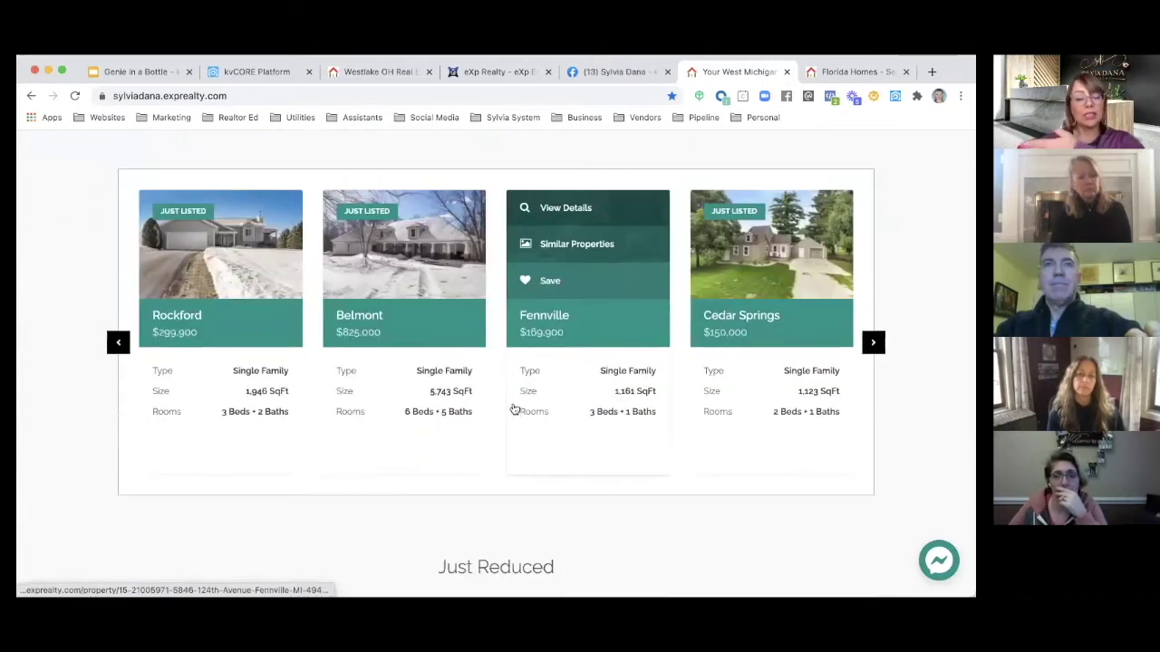
pyautogui.scroll(-4, 514, 409)
pyautogui.scroll(-5, 513, 408)
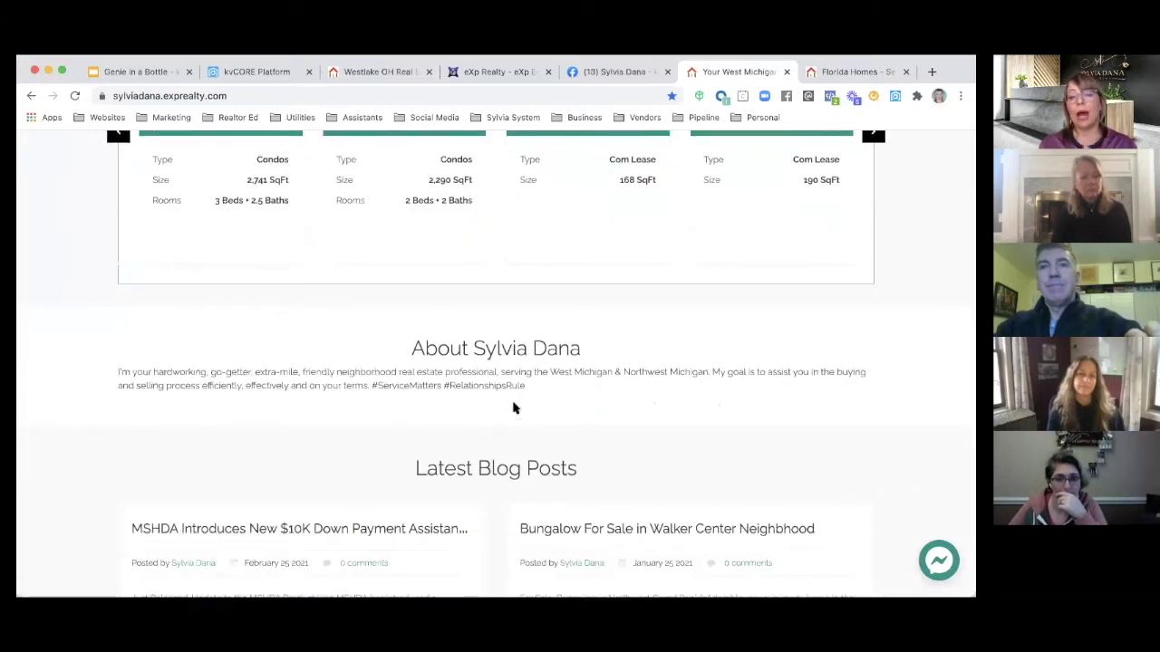
pyautogui.scroll(-4, 513, 409)
pyautogui.scroll(-5, 512, 409)
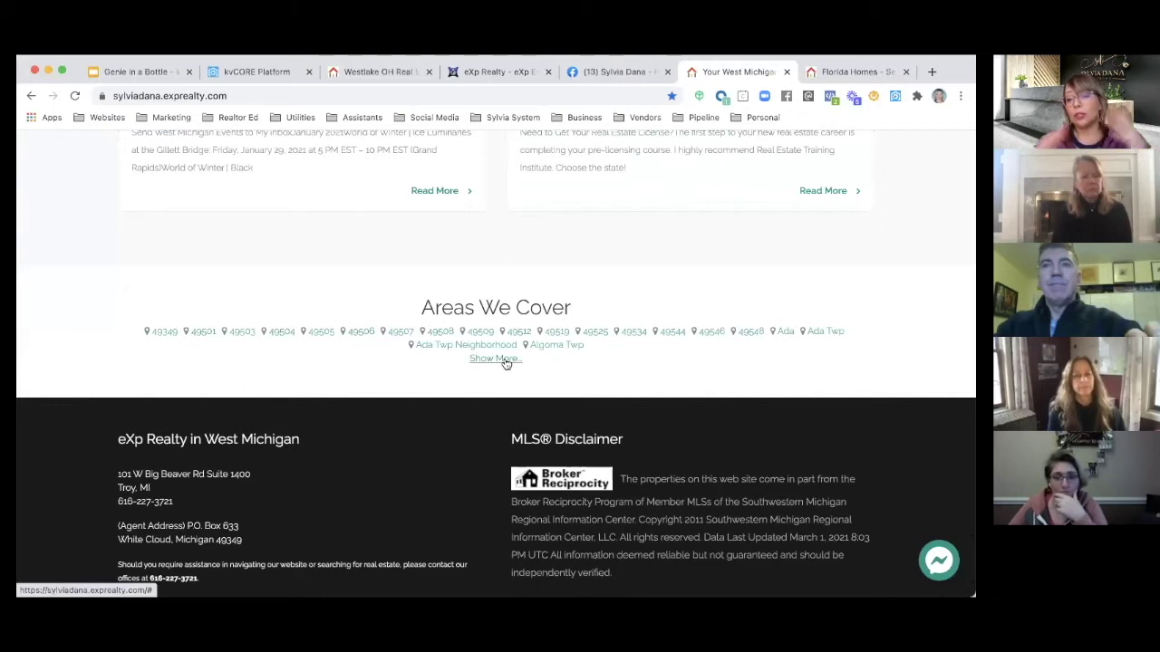
pyautogui.scroll(-2, 227, 440)
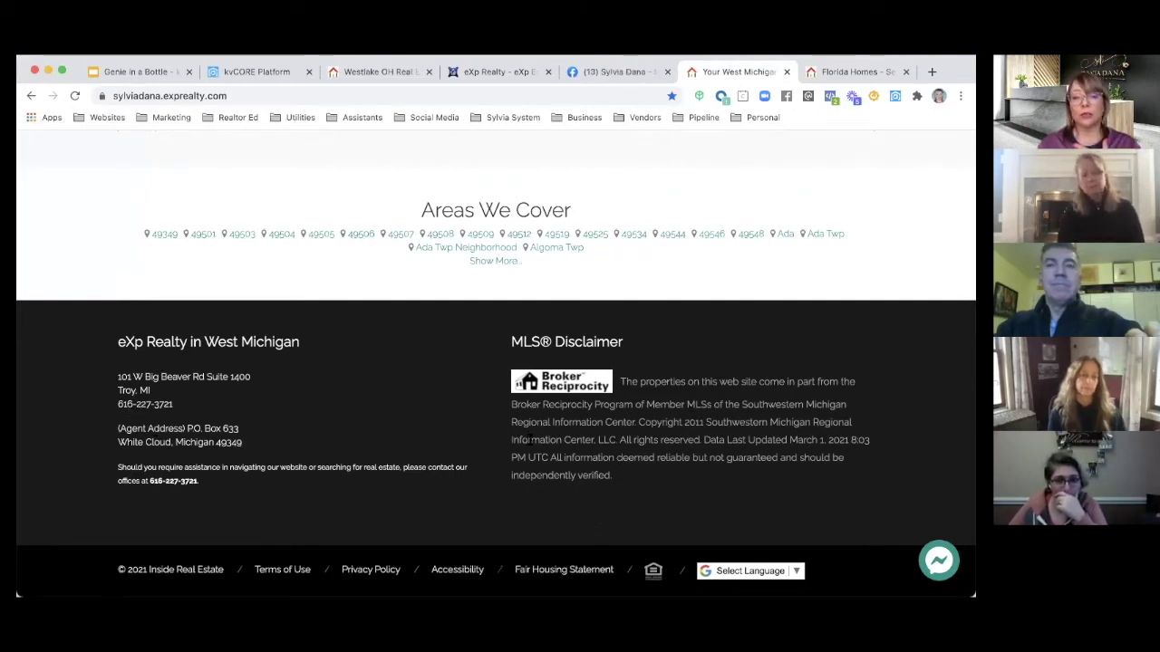
pyautogui.scroll(1, 530, 440)
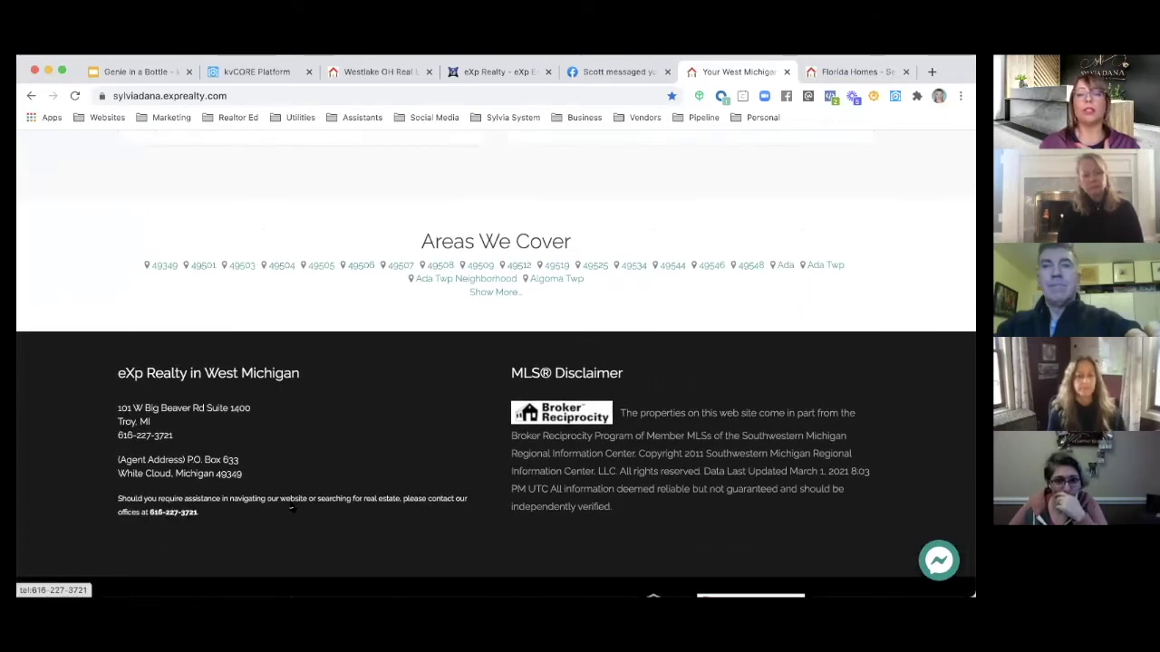
pyautogui.scroll(20, 291, 509)
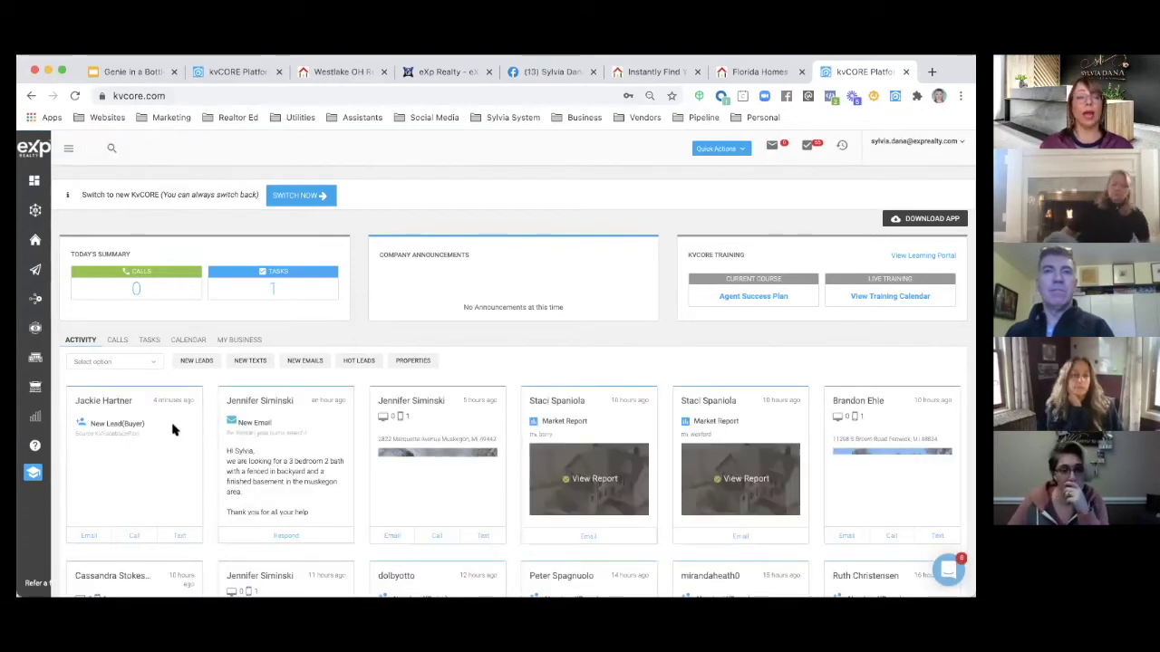
# - Check which activity types the kvCORE dashboard's activity feed can be filtered by
pyautogui.click(106, 362)
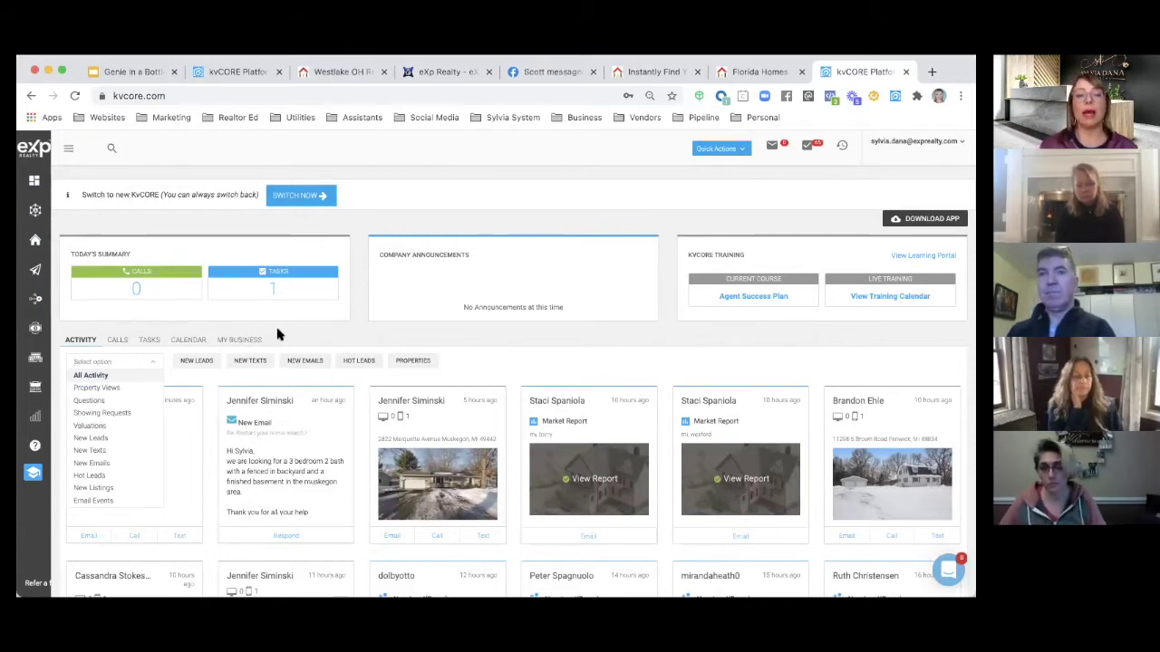
pyautogui.click(258, 385)
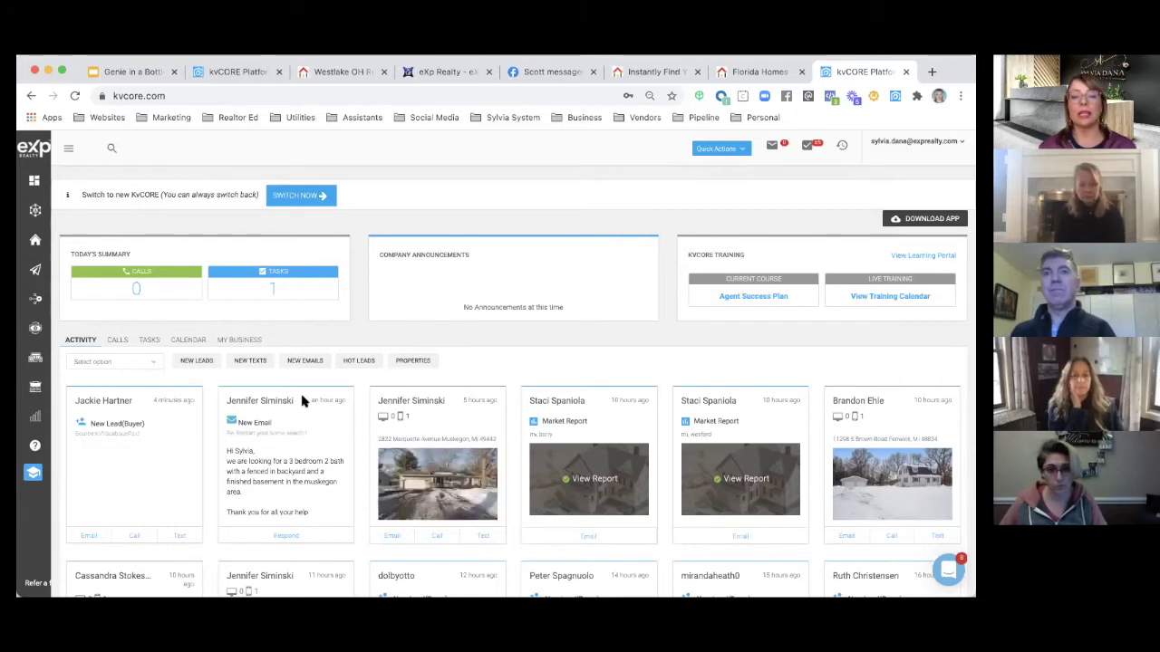
# - Open the Smart CRM and look through the list of leads
pyautogui.click(66, 149)
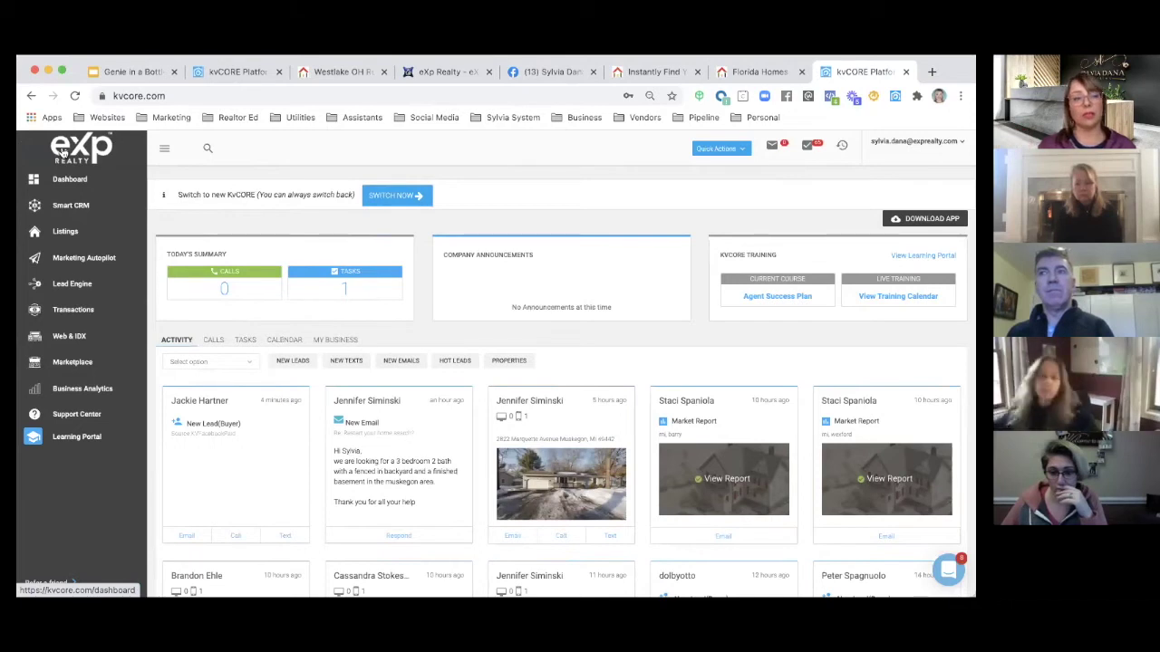
pyautogui.click(64, 206)
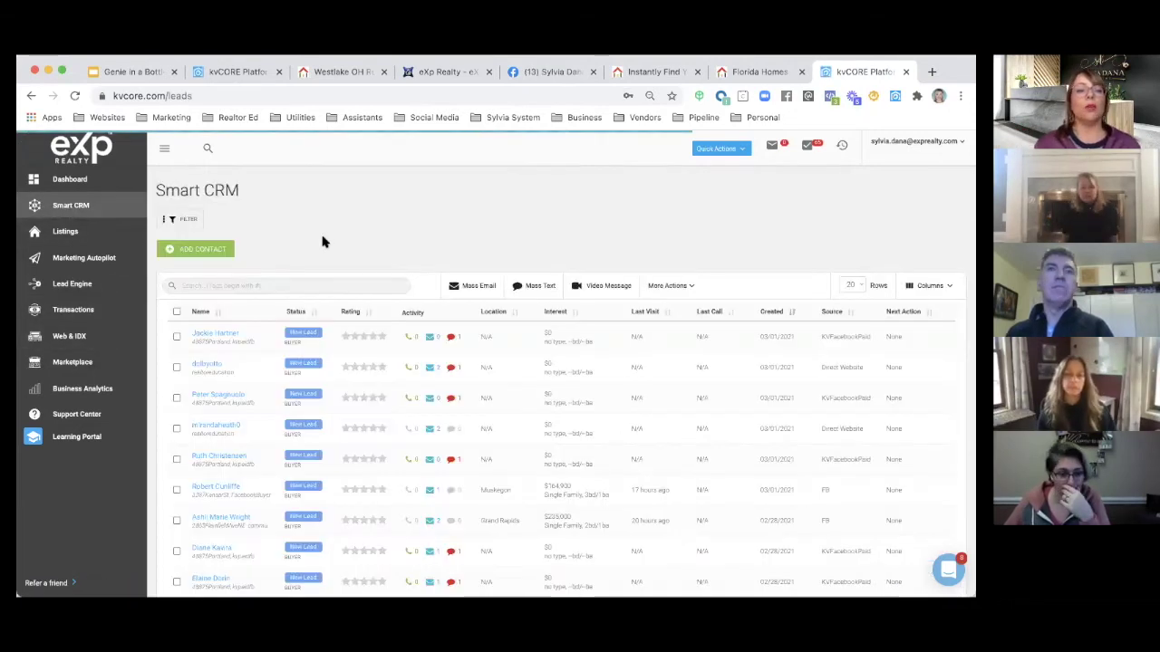
pyautogui.scroll(-2, 320, 238)
pyautogui.scroll(-3, 240, 251)
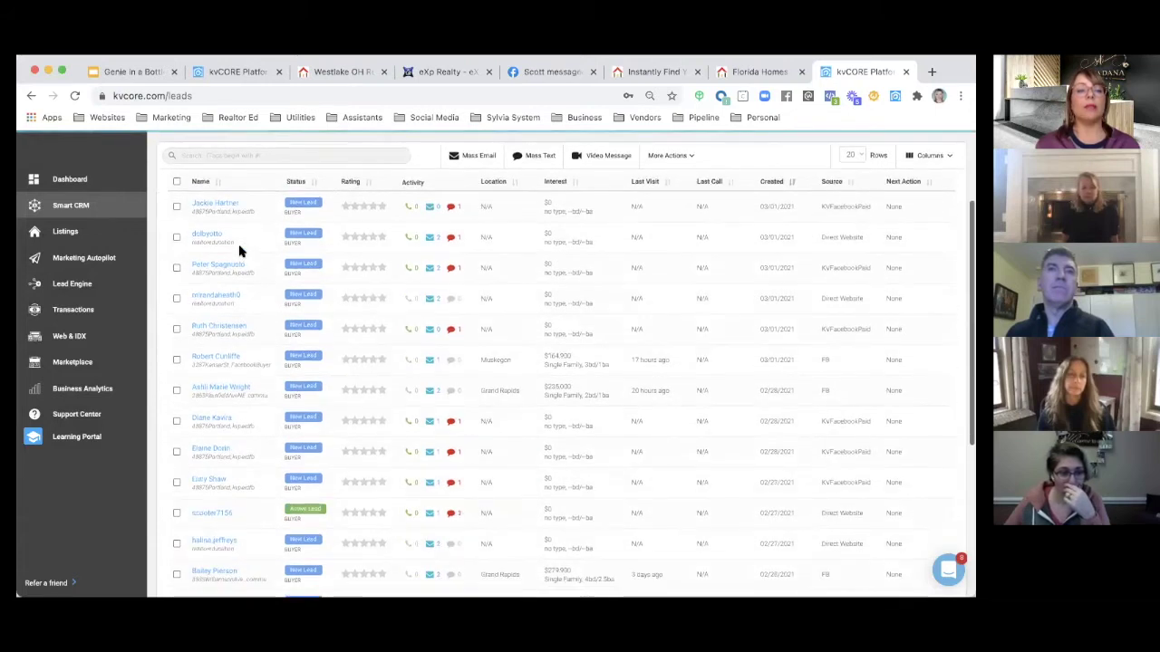
pyautogui.scroll(-5, 240, 251)
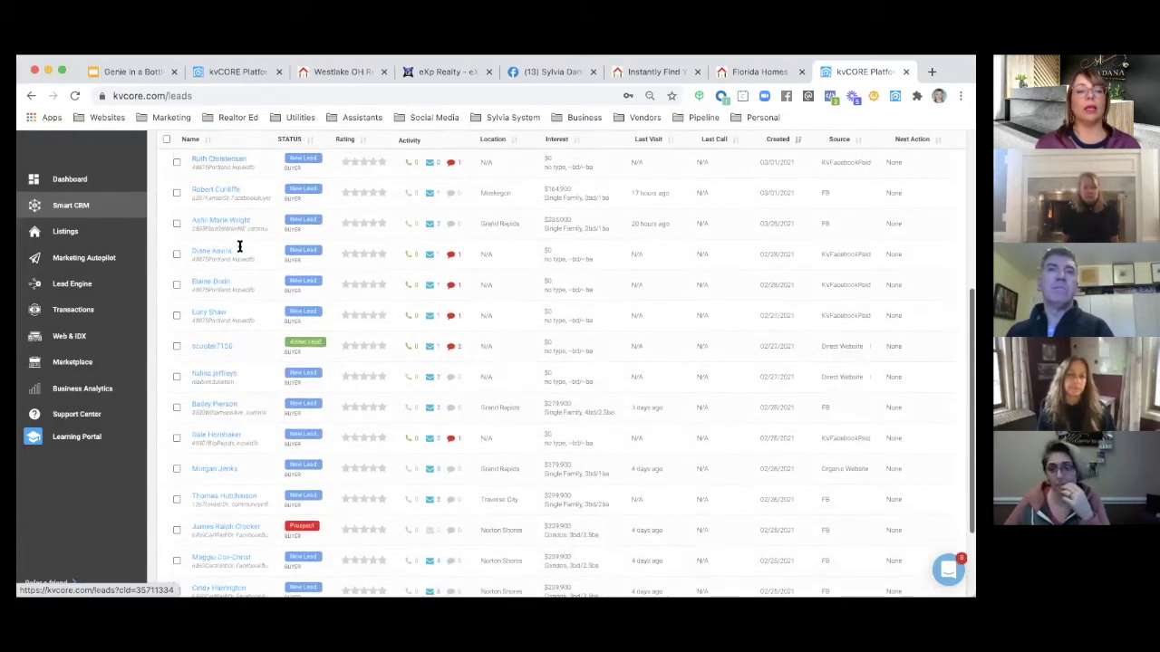
pyautogui.scroll(10, 240, 251)
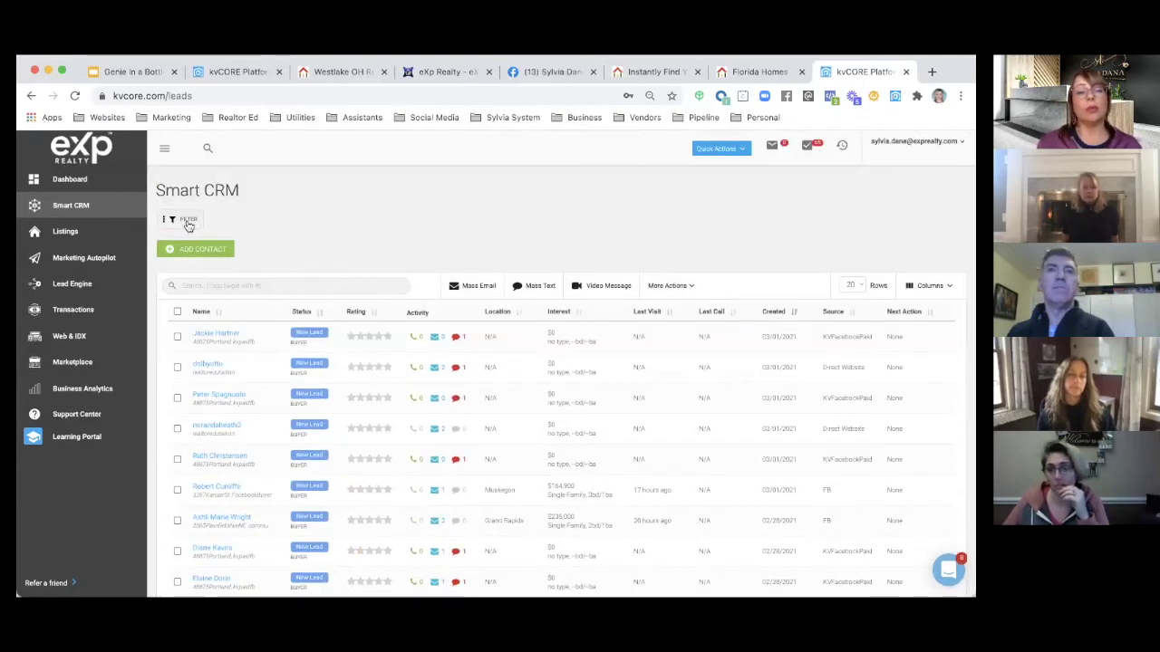
# - Enable the Sphere status in the lead filters and expand the lead details criteria
pyautogui.click(185, 221)
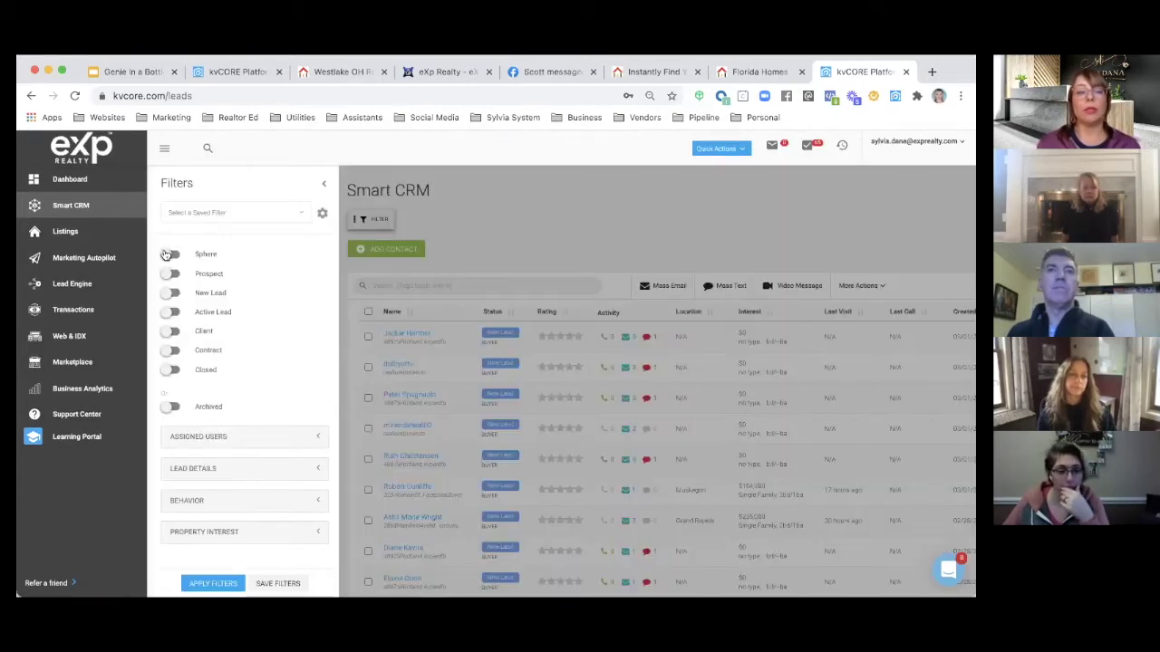
pyautogui.click(169, 254)
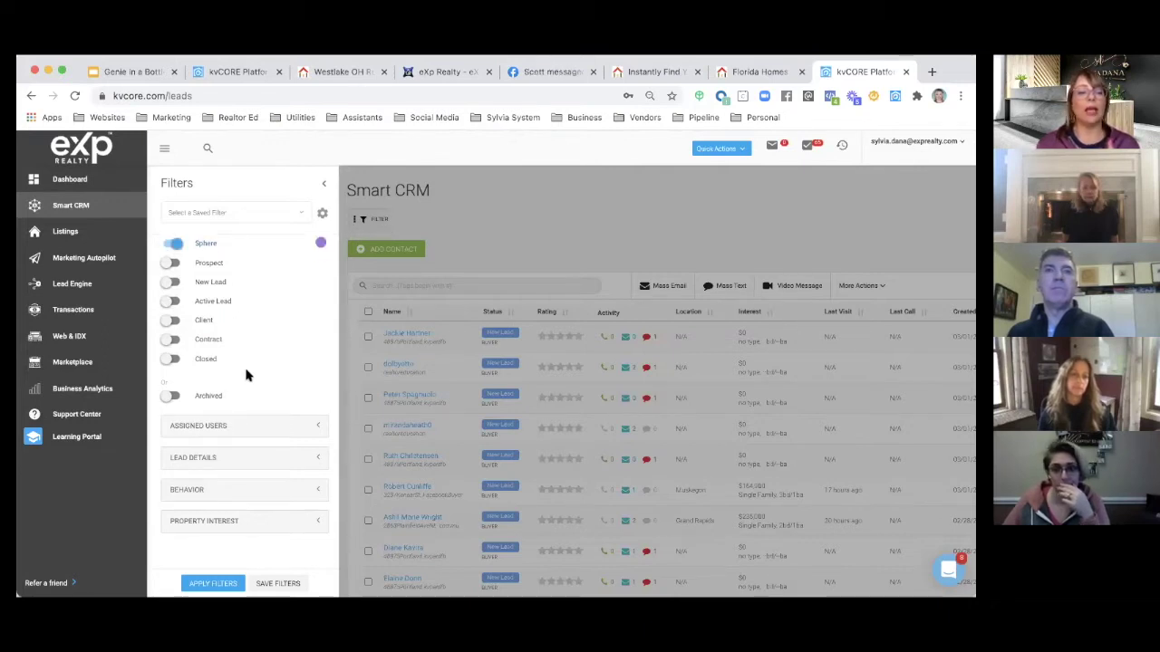
pyautogui.click(205, 457)
pyautogui.scroll(-1, 222, 458)
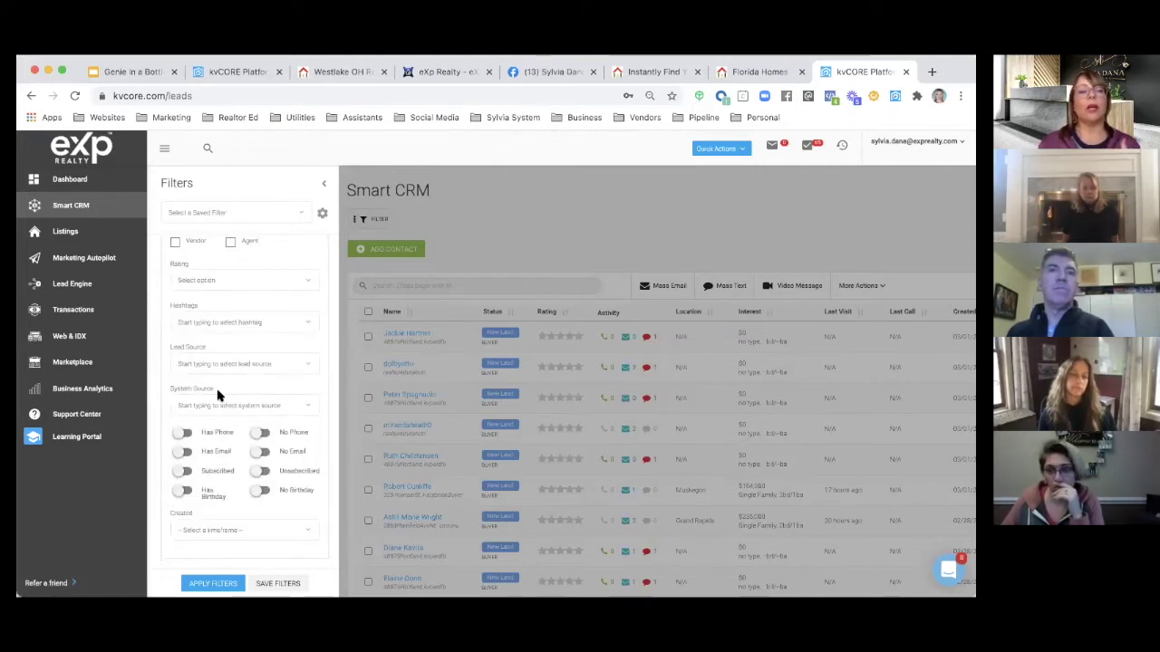
pyautogui.scroll(4, 217, 395)
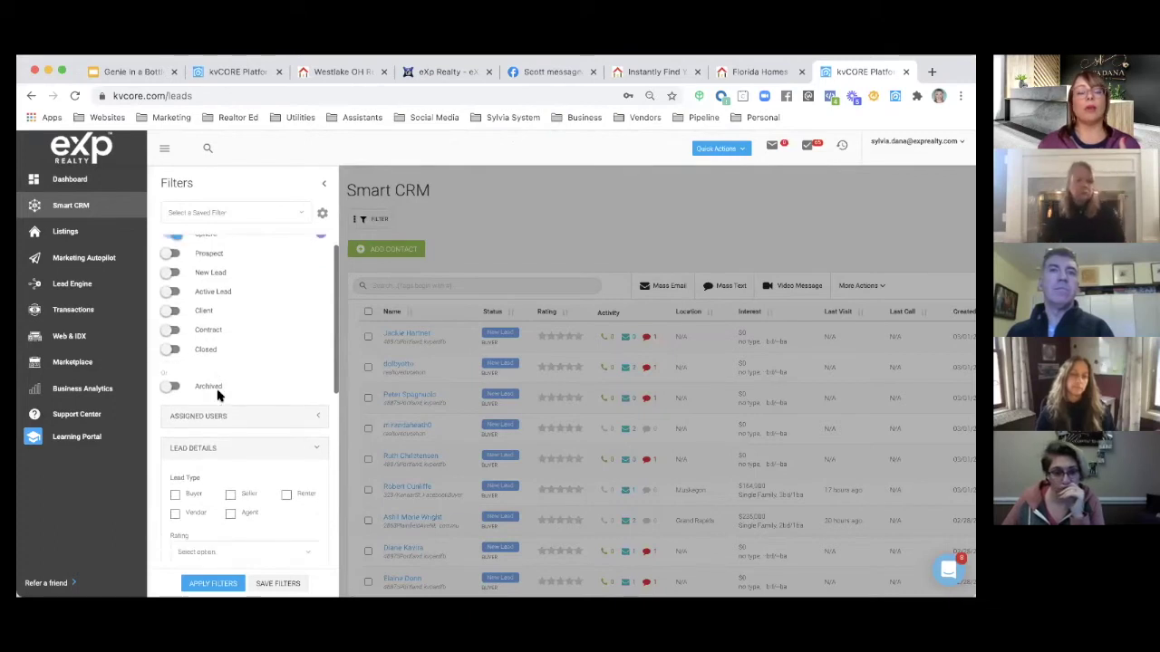
pyautogui.scroll(-5, 219, 393)
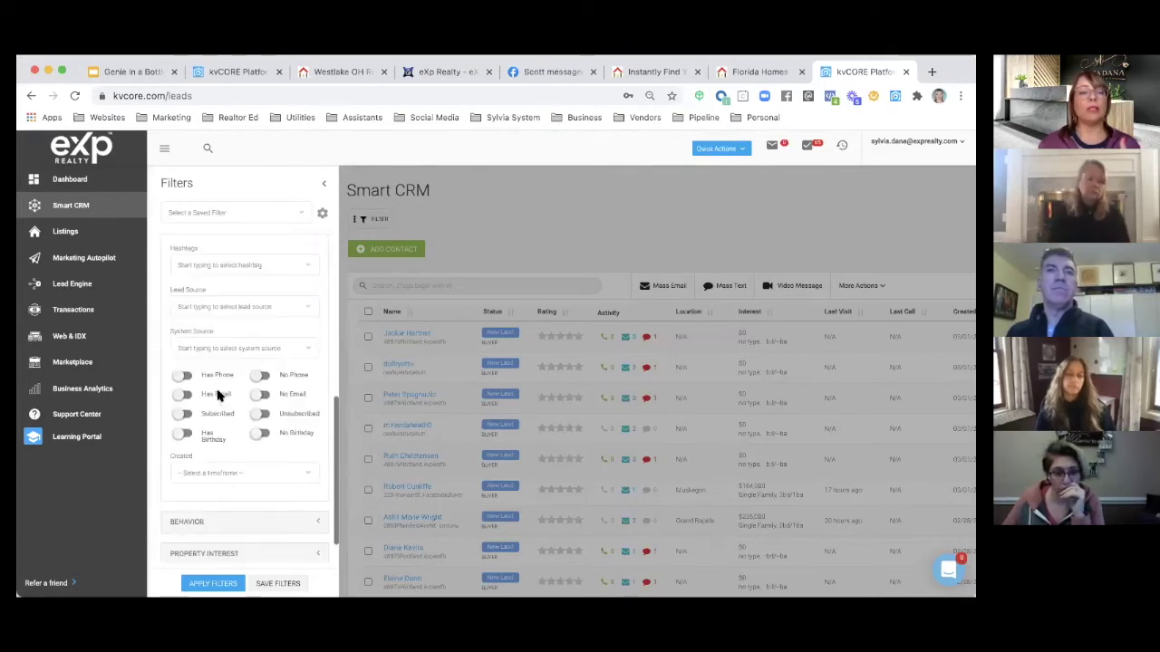
# - Add the hashtag carcustomer to the filter, apply it and look through the matching contacts
pyautogui.click(219, 266)
pyautogui.write('can')
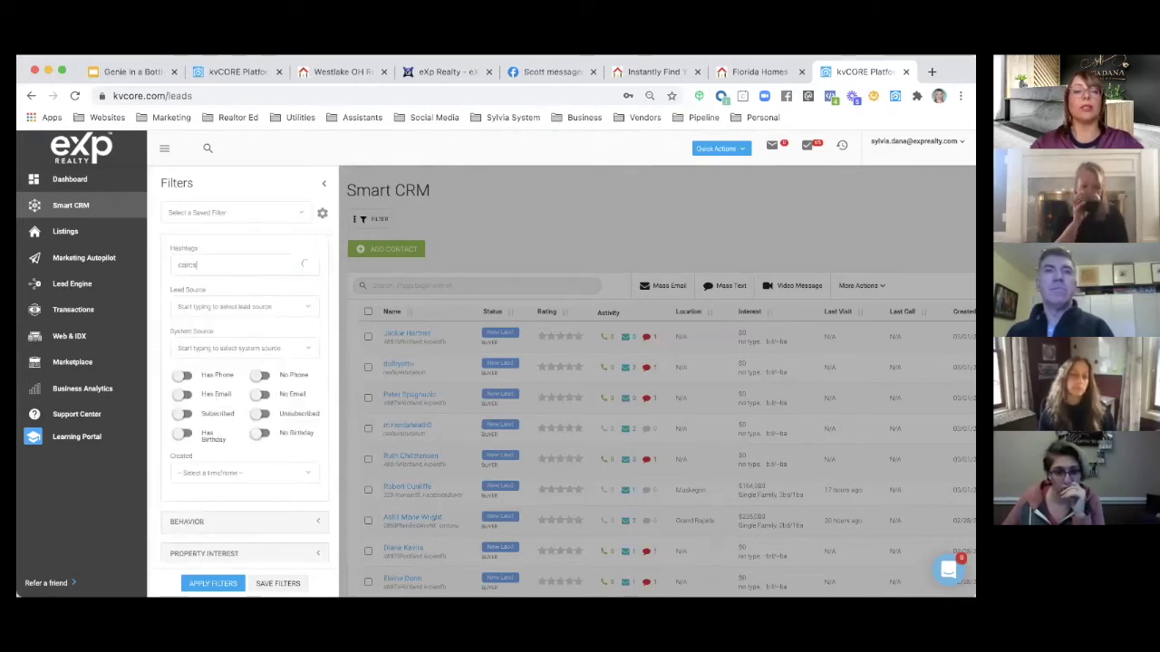
pyautogui.write('customer')
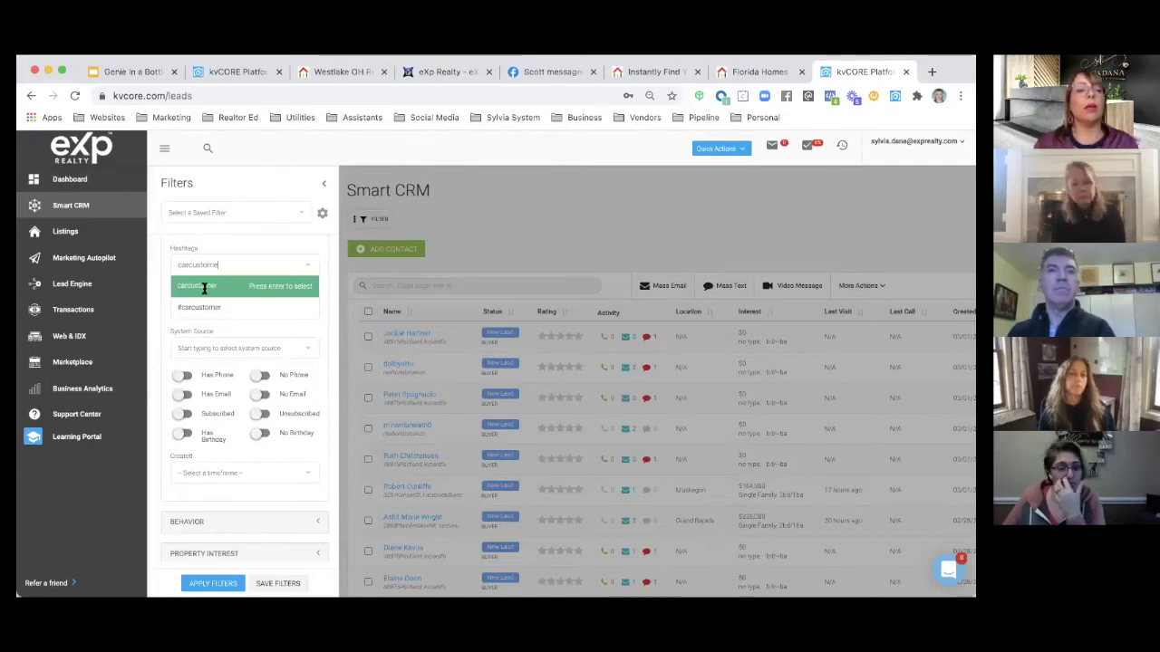
pyautogui.press('Return')
pyautogui.click(213, 584)
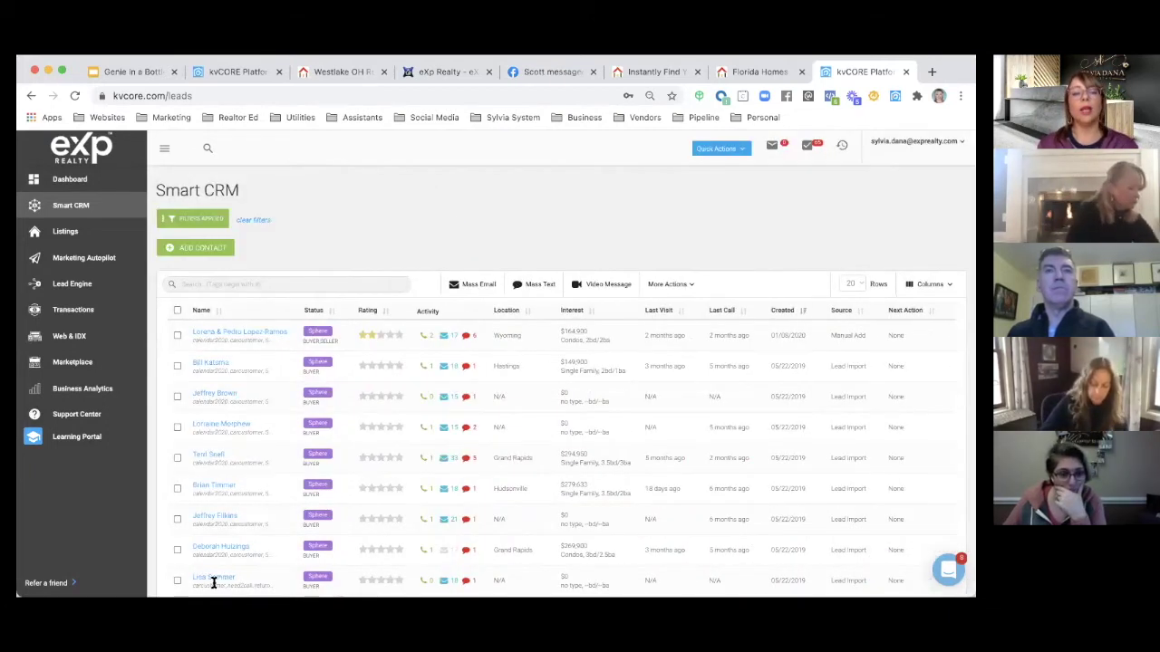
pyautogui.scroll(-10, 212, 487)
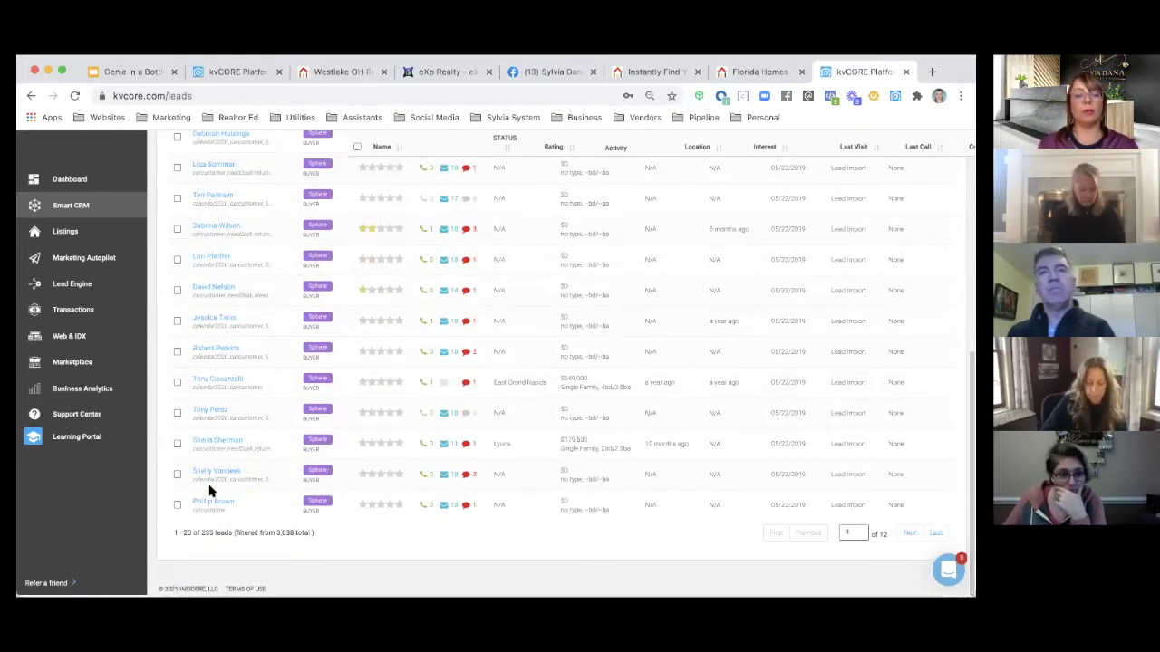
pyautogui.scroll(10, 209, 490)
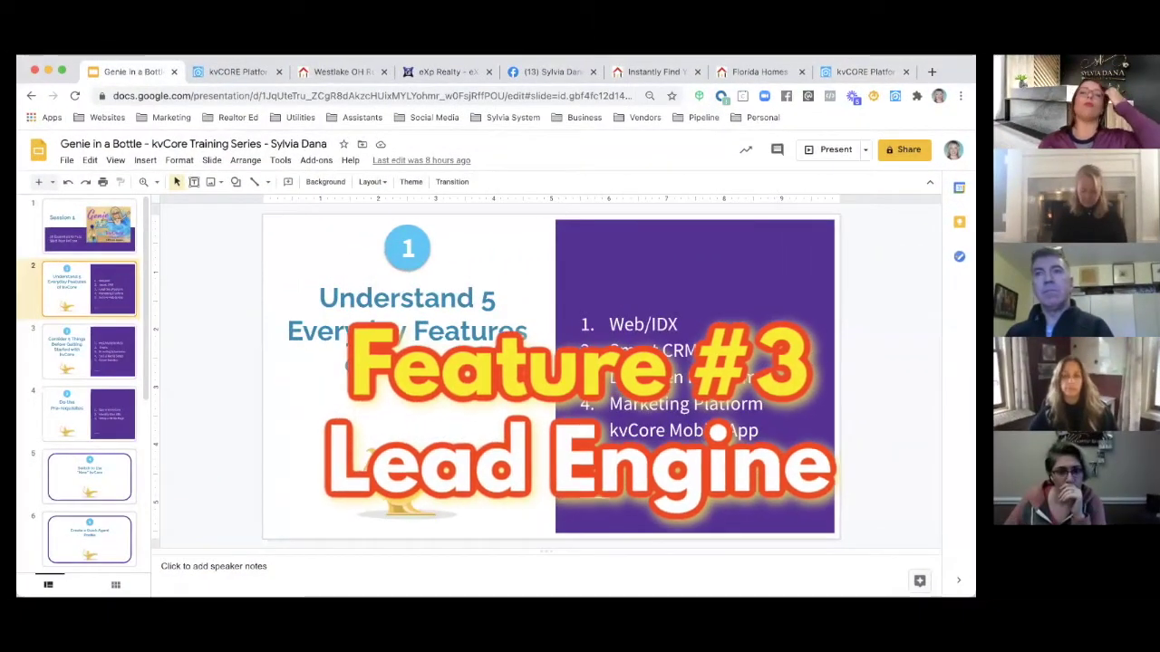
# - Switch to kvCORE, open the Lead Dropbox in the Lead Engine and highlight the email address for adding notes to existing leads
pyautogui.click(847, 74)
pyautogui.click(73, 286)
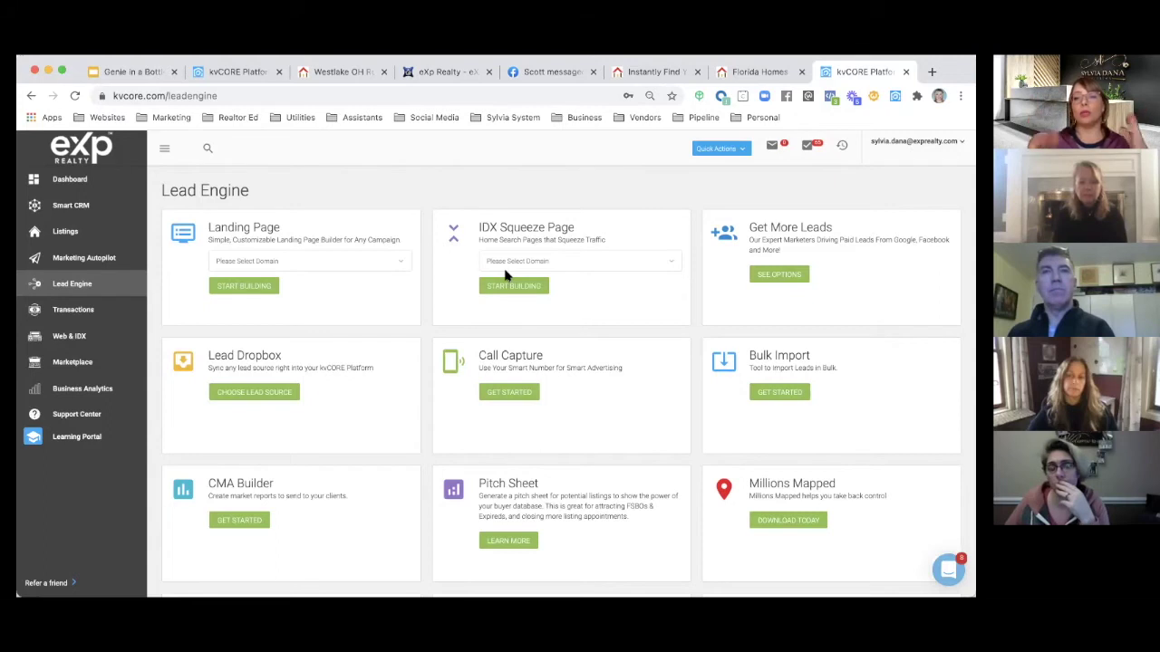
pyautogui.click(254, 392)
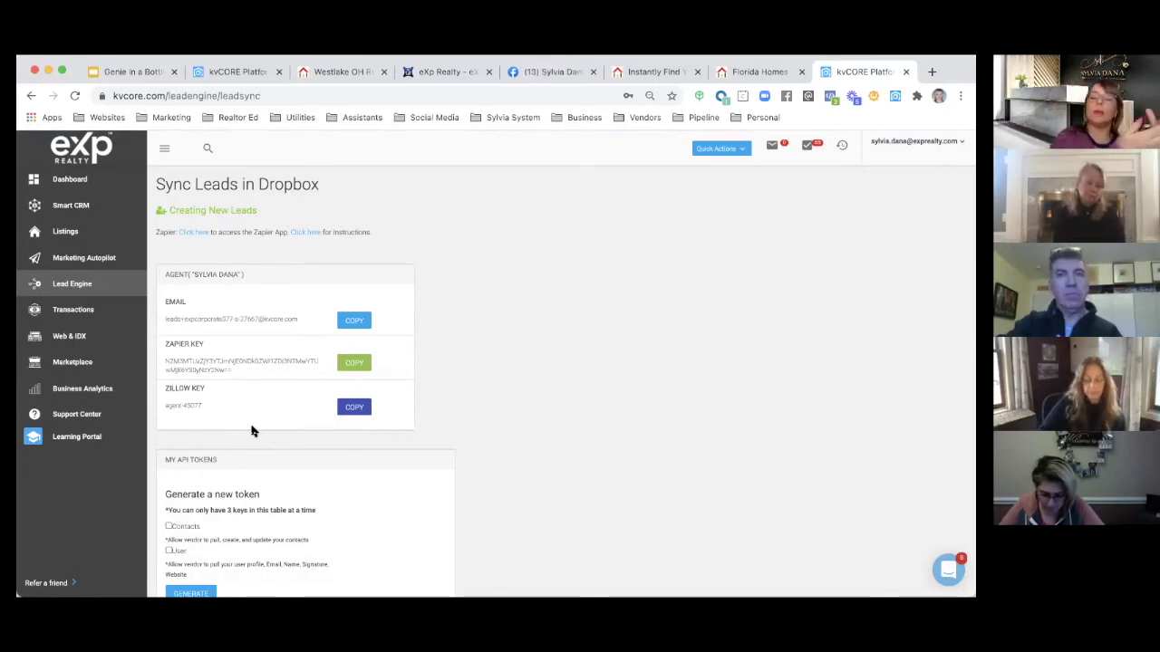
pyautogui.scroll(-5, 256, 476)
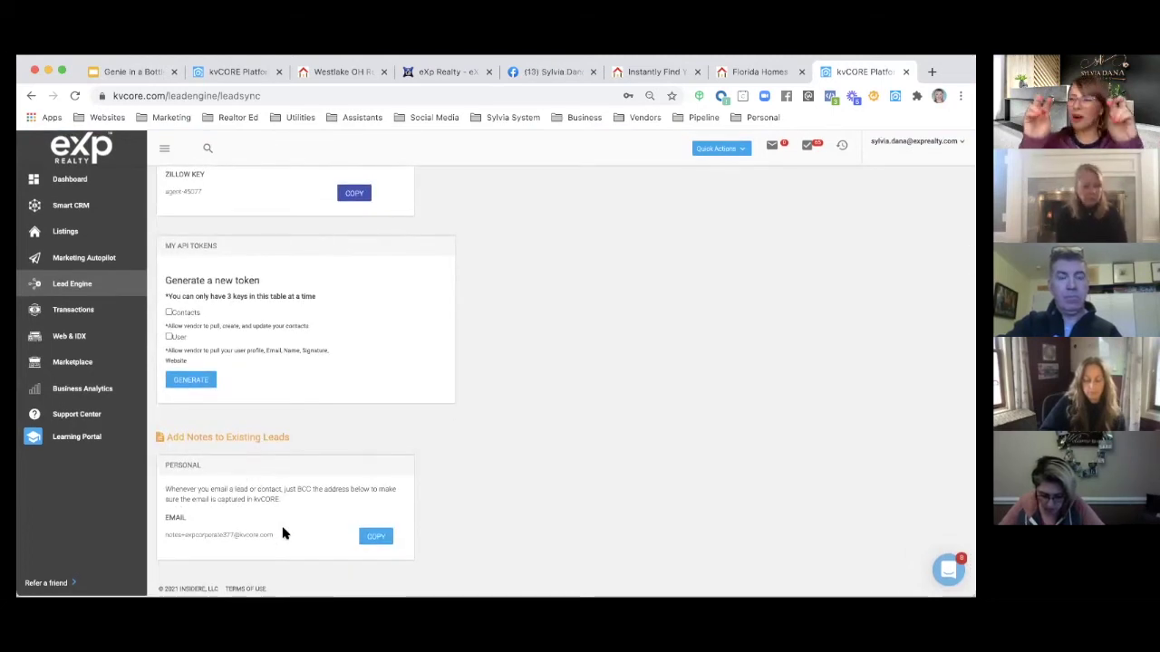
pyautogui.moveTo(276, 542); pyautogui.dragTo(163, 538)
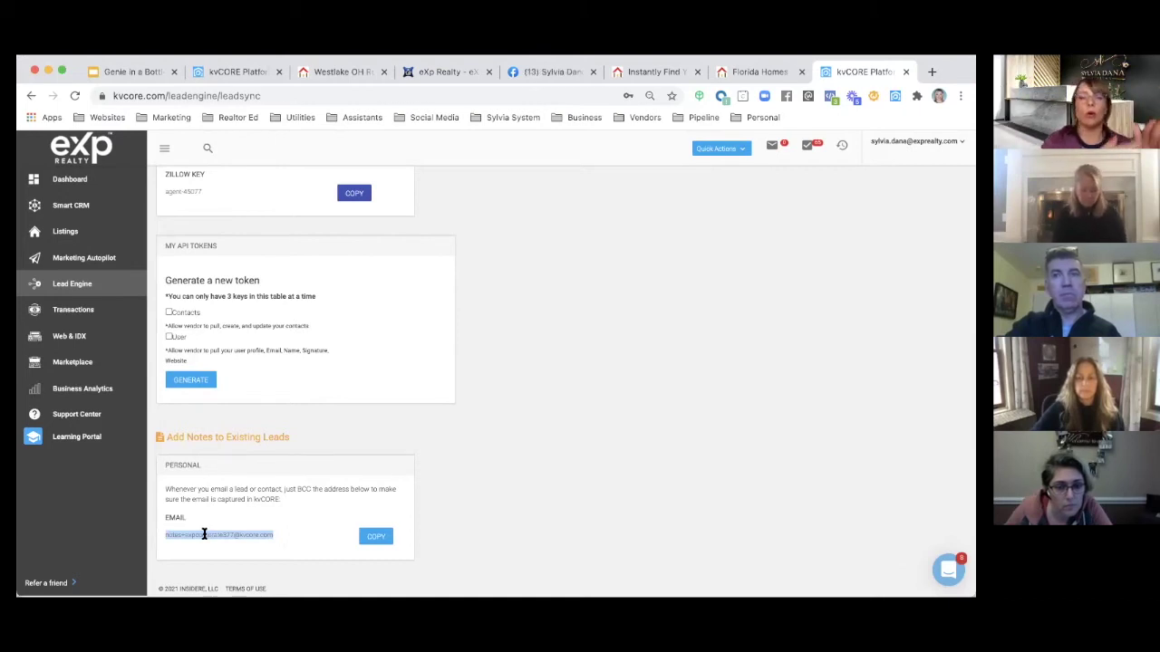
# - Switch to the Google Slides training deck and briefly highlight "Lead Gen Platform" in the list of everyday kvCore features
pyautogui.press('super+1')
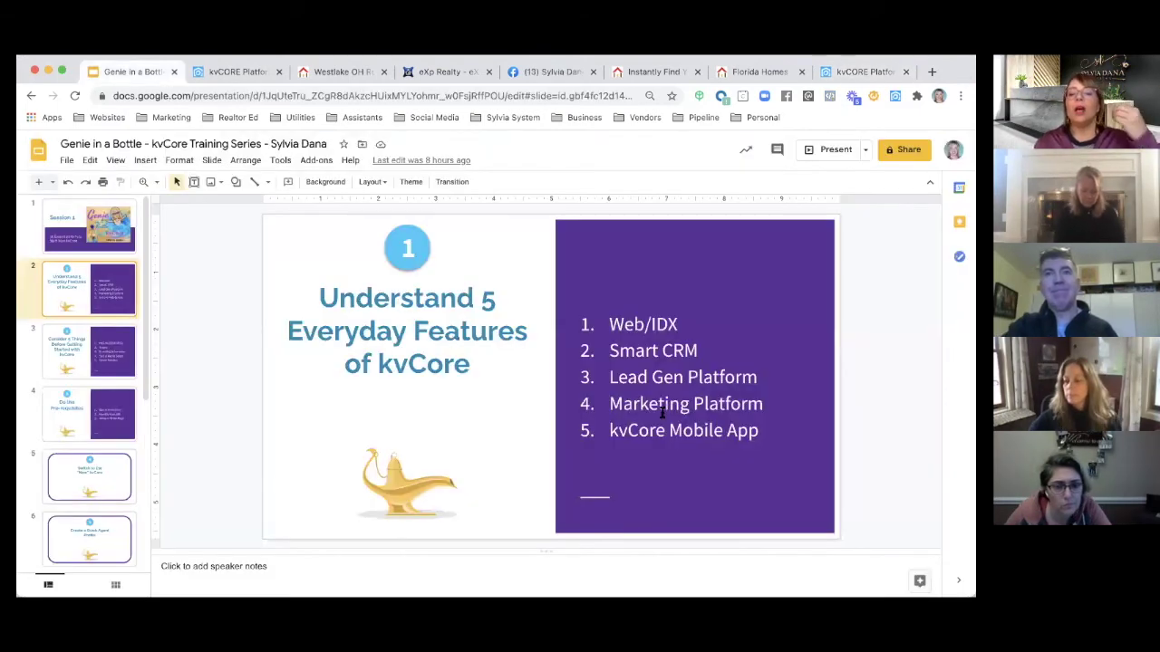
pyautogui.tripleClick(753, 377)
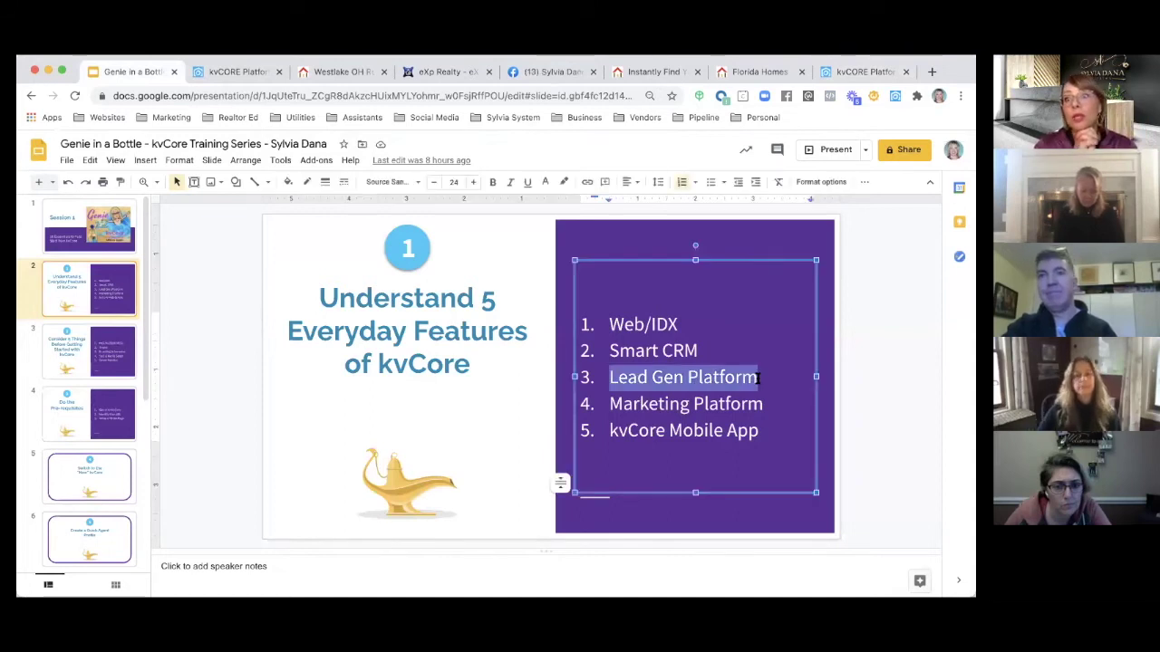
pyautogui.click(483, 419)
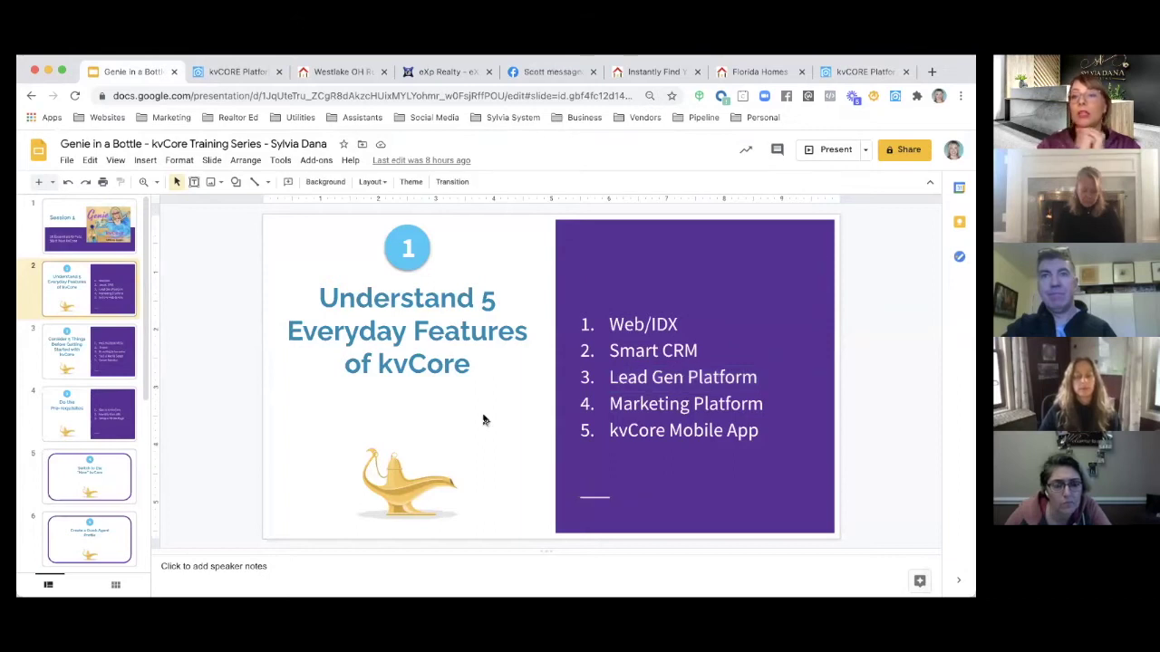